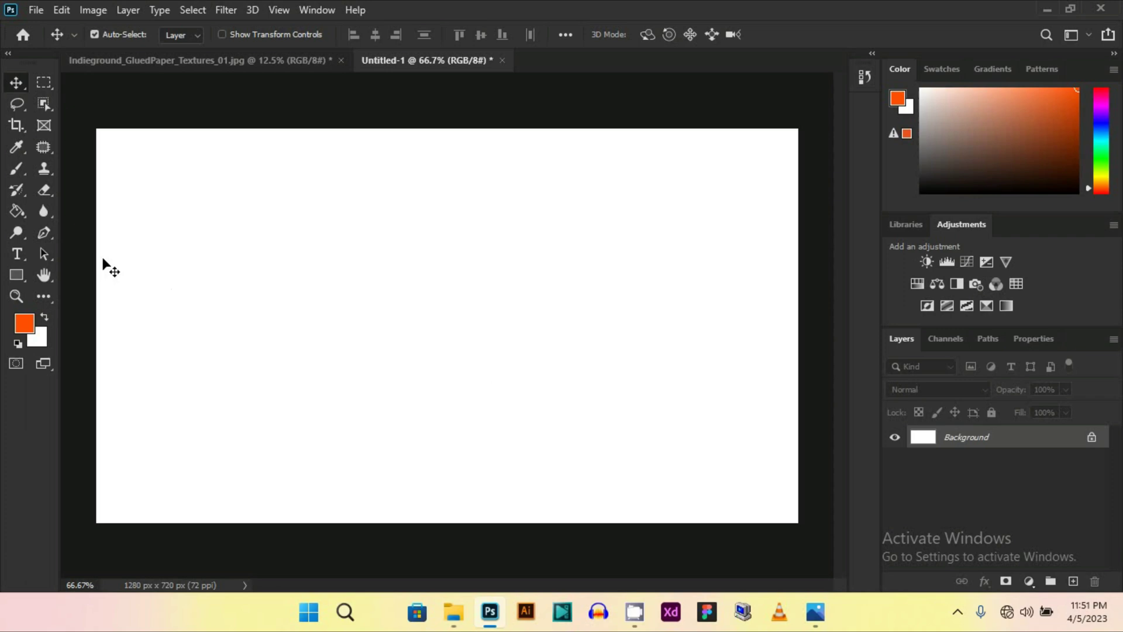
- Fill the blank canvas with orange #ff4e00 using the Paint Bucket
{"action": "left_click", "coordinate": [15, 212]}
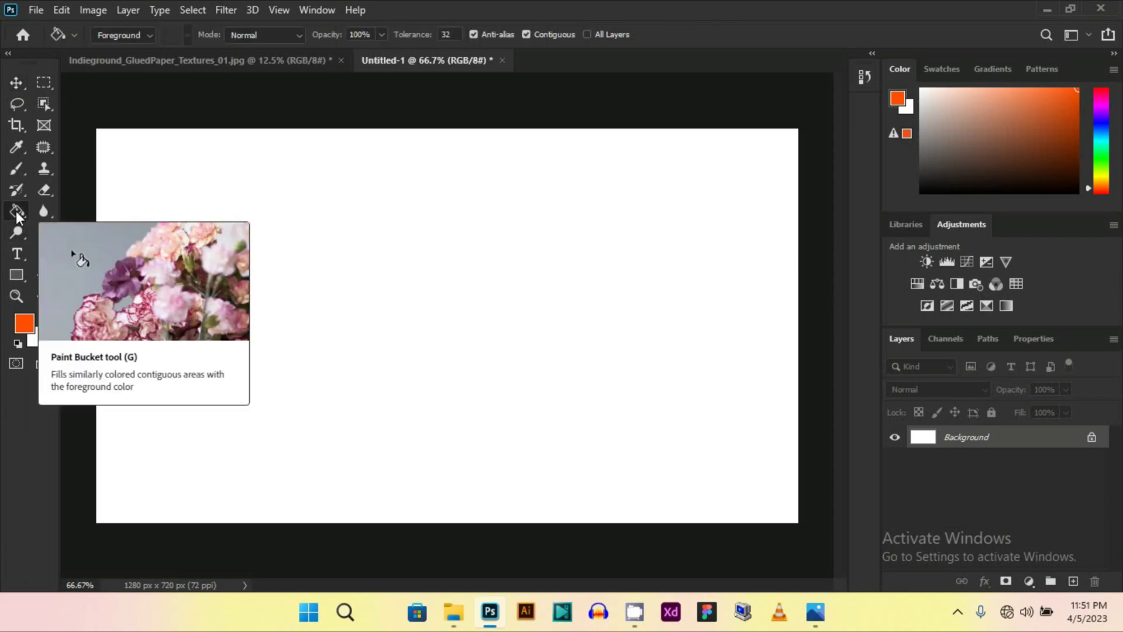
{"action": "left_click", "coordinate": [24, 323]}
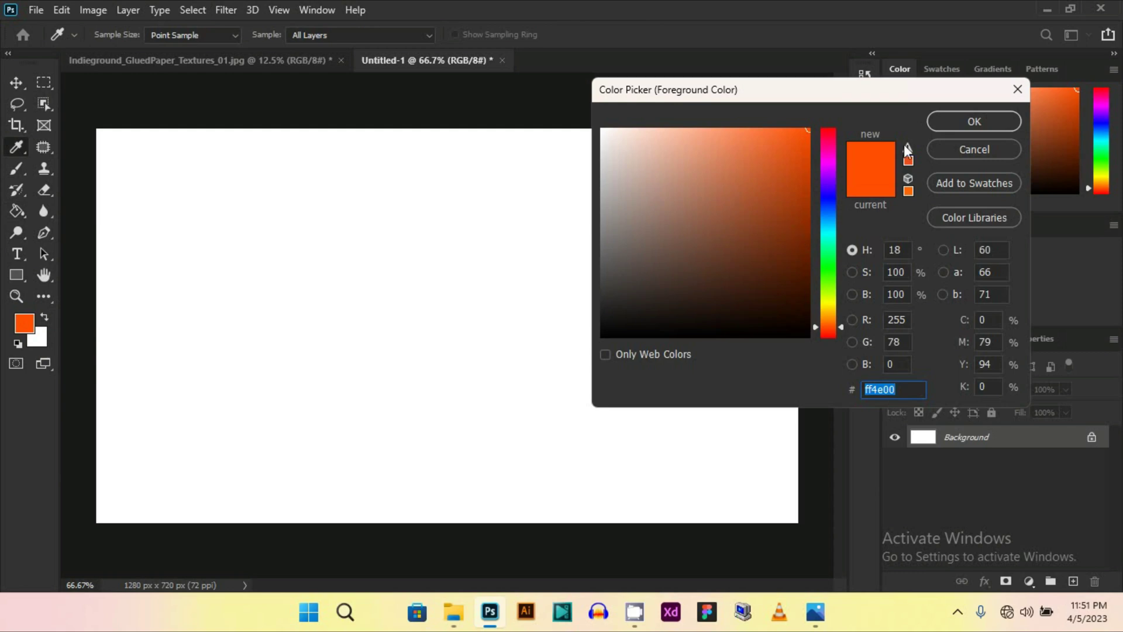
{"action": "left_click", "coordinate": [971, 123]}
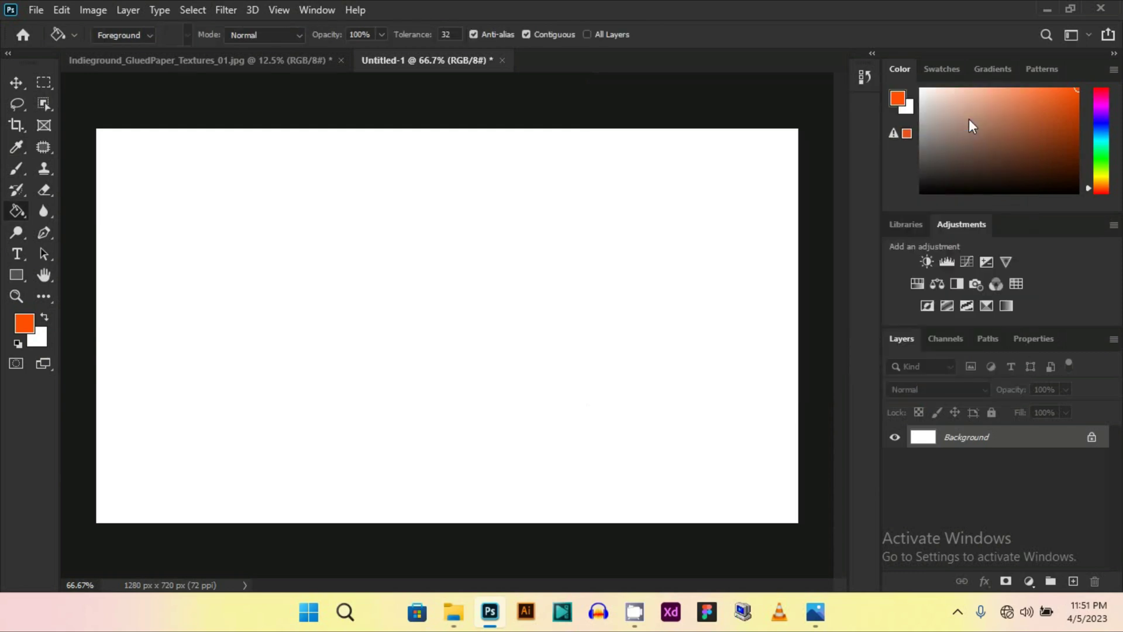
{"action": "left_click", "coordinate": [498, 267]}
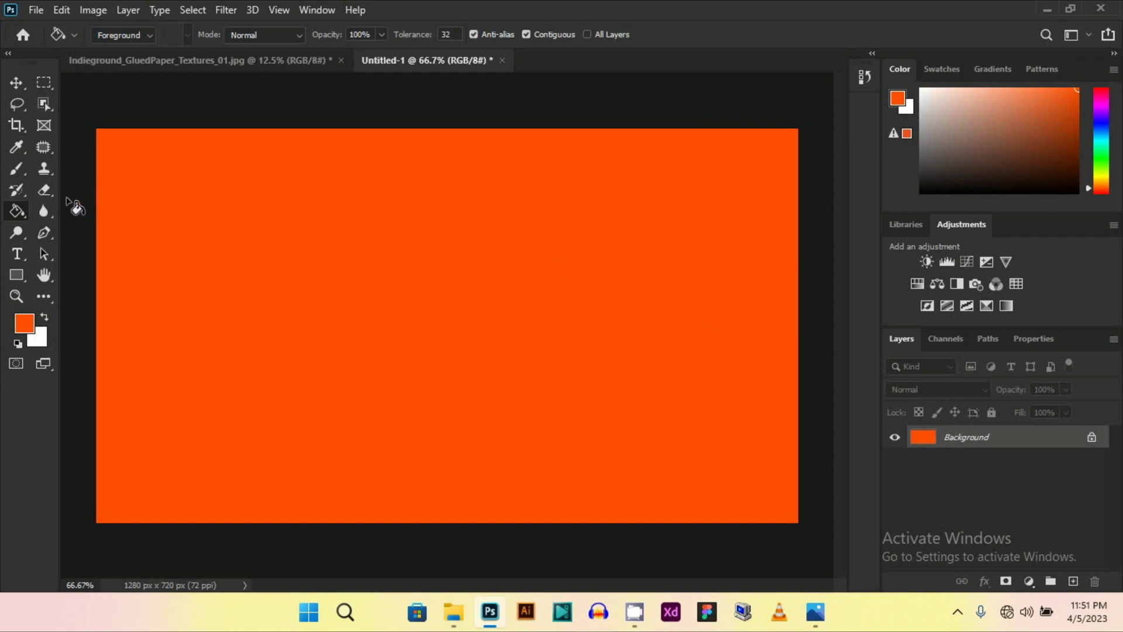
- Draw a text box across the upper middle of the canvas and set its text colour to white #ffffff
{"action": "left_click", "coordinate": [22, 255]}
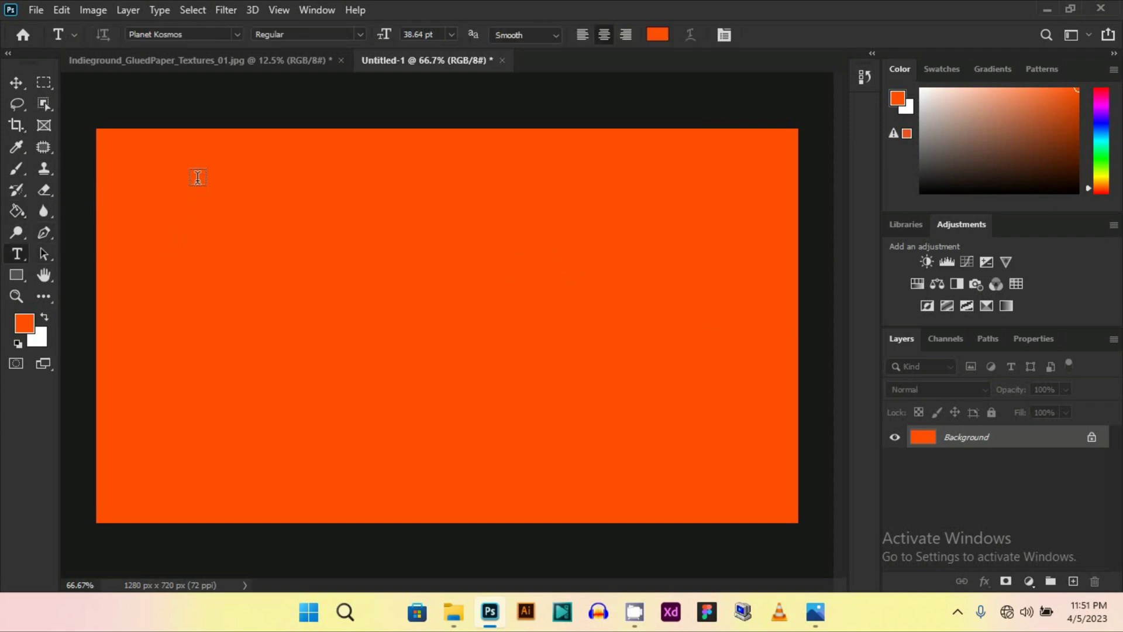
{"action": "left_click_drag", "start_coordinate": [210, 189], "coordinate": [691, 353]}
{"action": "key", "text": "Escape"}
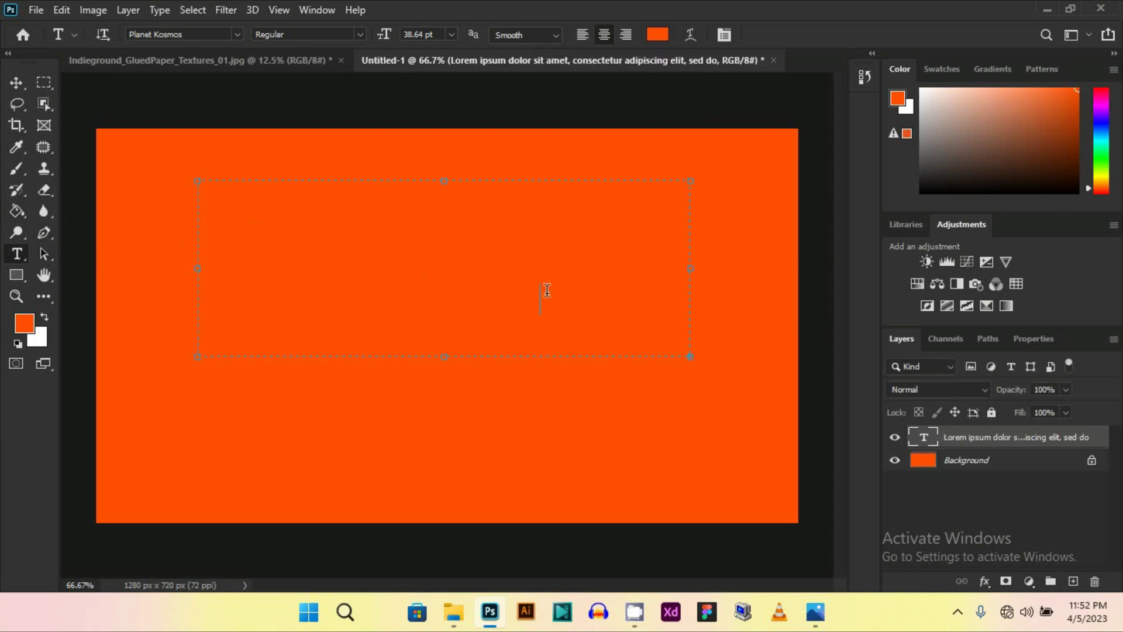
{"action": "left_click", "coordinate": [547, 290]}
{"action": "key", "text": "ctrl+a"}
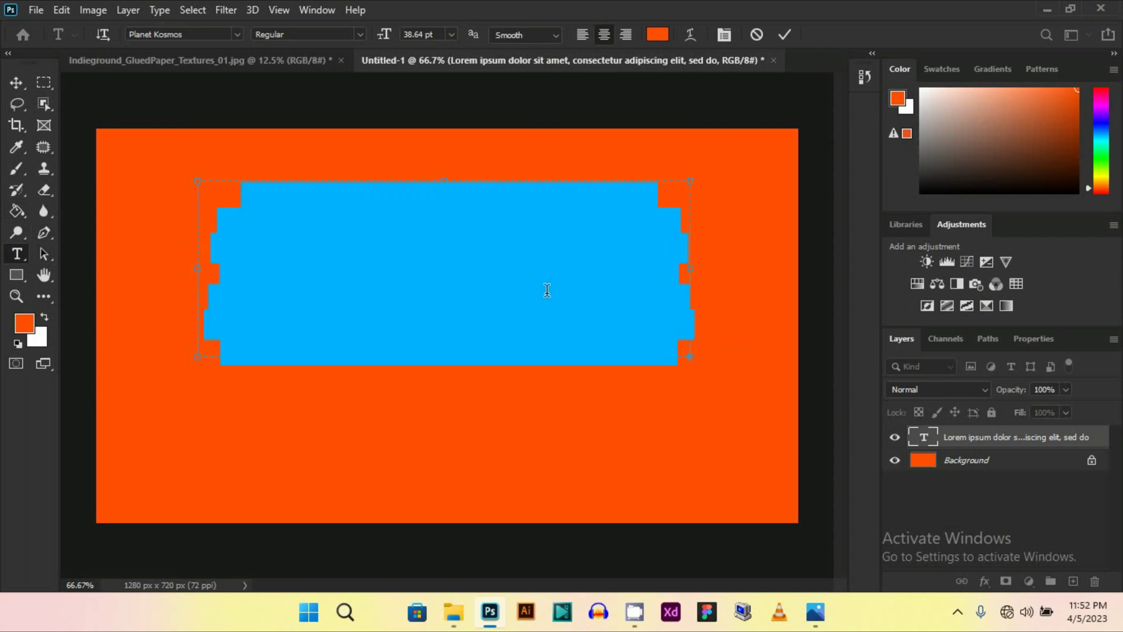
{"action": "left_click", "coordinate": [656, 36]}
{"action": "type", "text": "ffffff"}
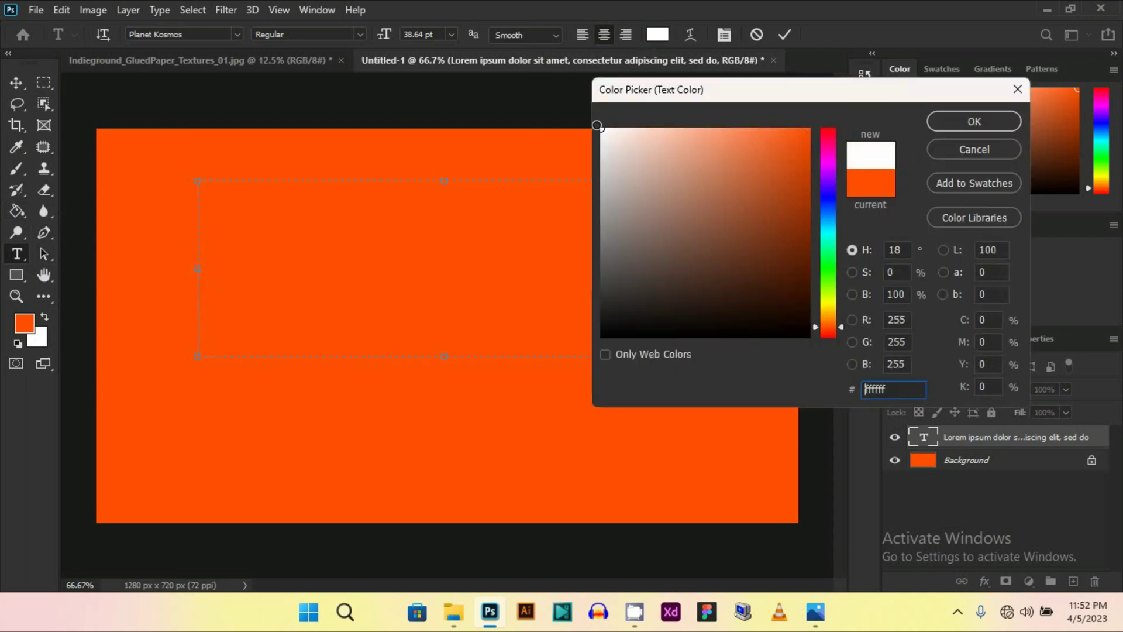
{"action": "left_click", "coordinate": [952, 120]}
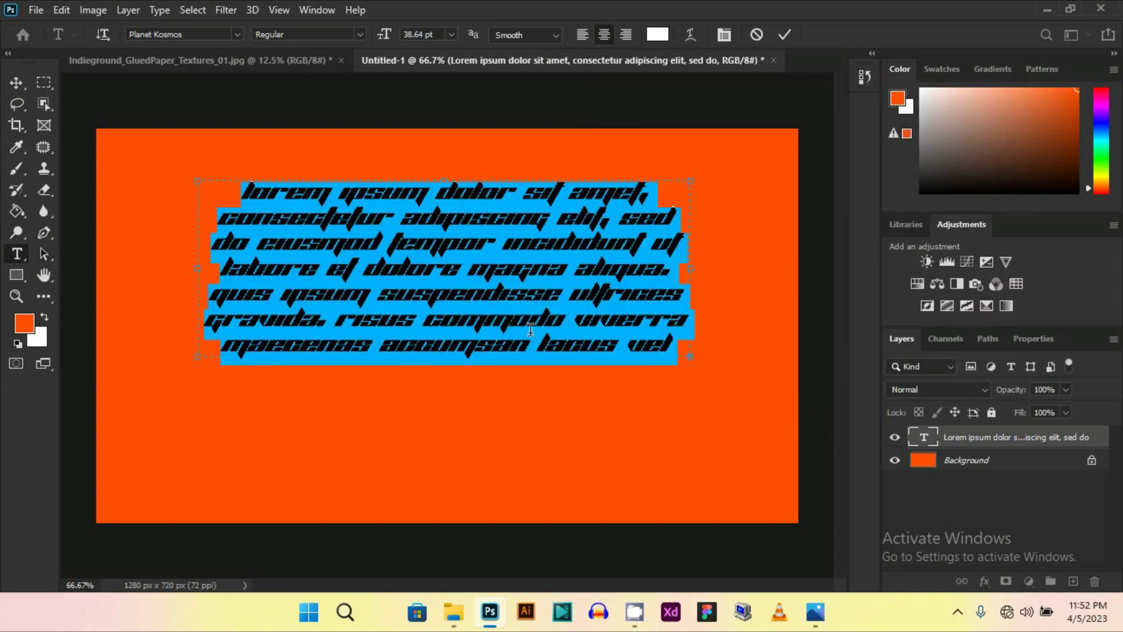
- Type 'Glued', enlarge it to 200 pt and commit the text
{"action": "type", "text": "Ar"}
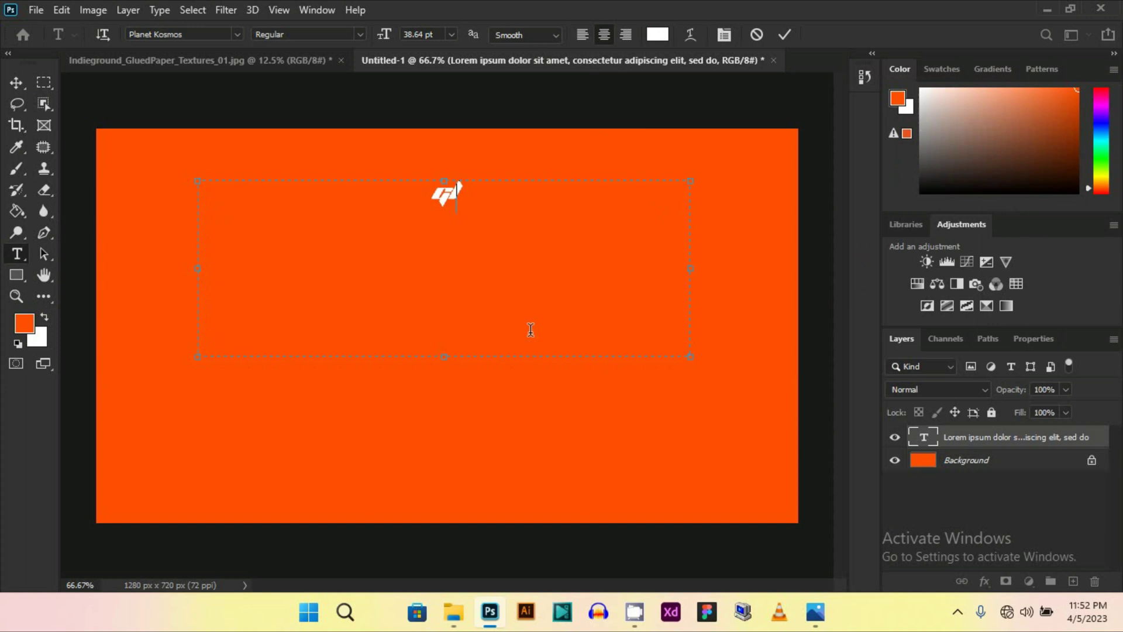
{"action": "type", "text": "ued"}
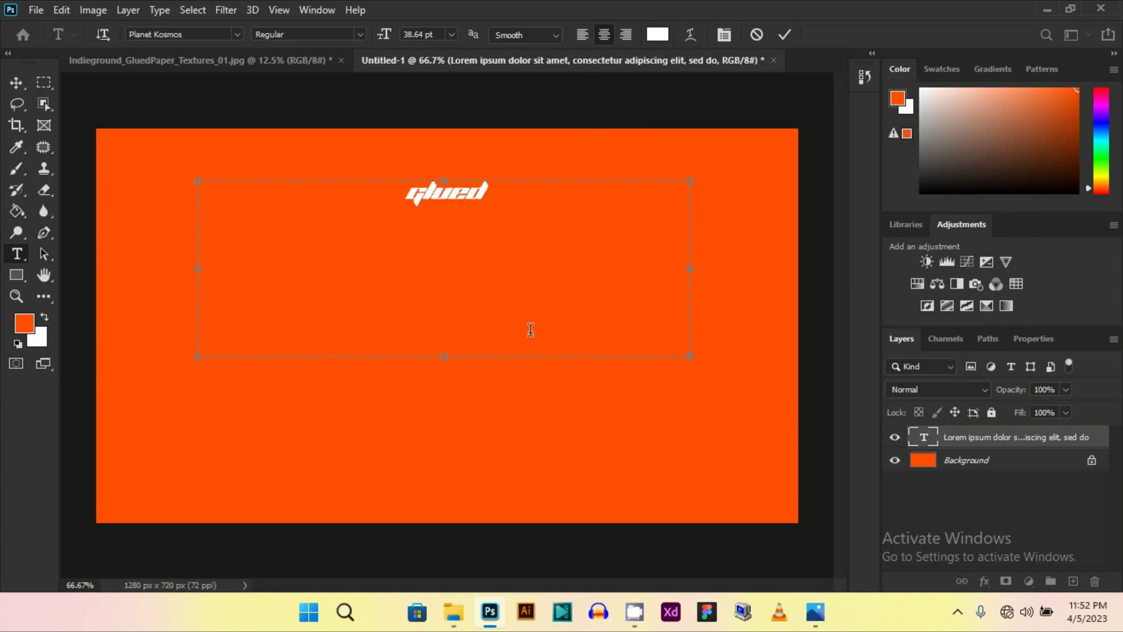
{"action": "key", "text": "ctrl+a"}
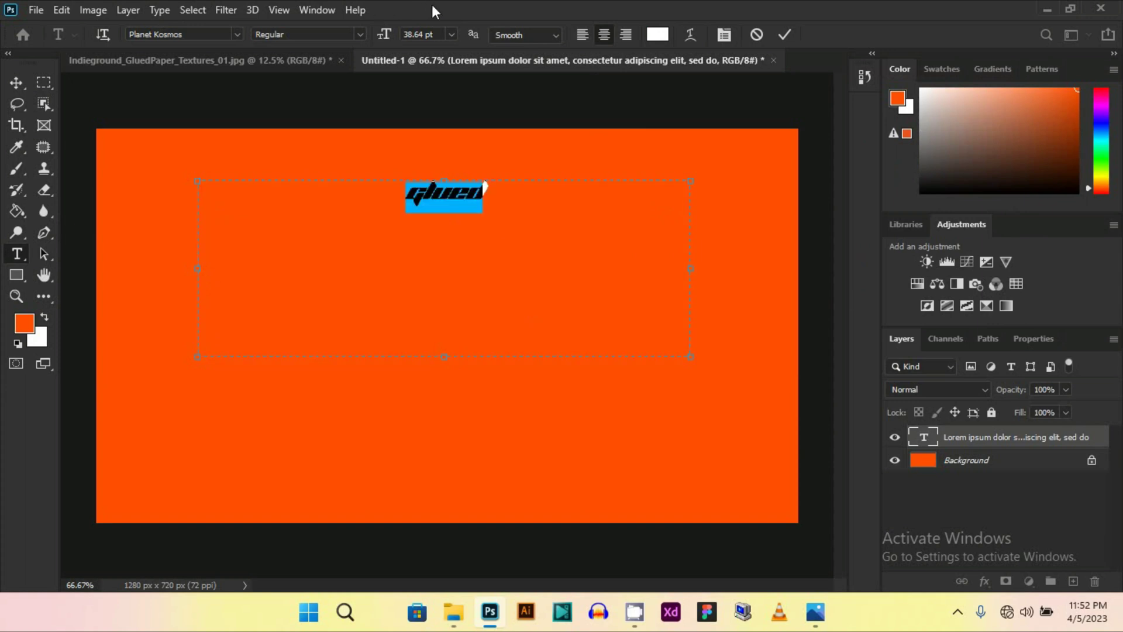
{"action": "left_click", "coordinate": [401, 27]}
{"action": "key", "text": "Return"}
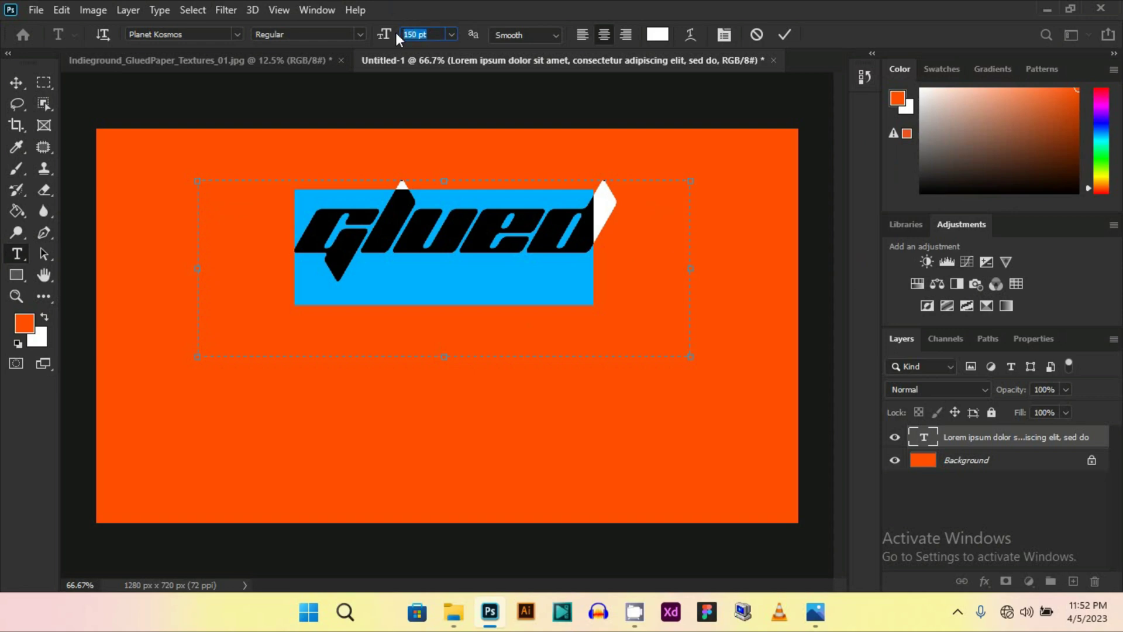
{"action": "key", "text": "Return"}
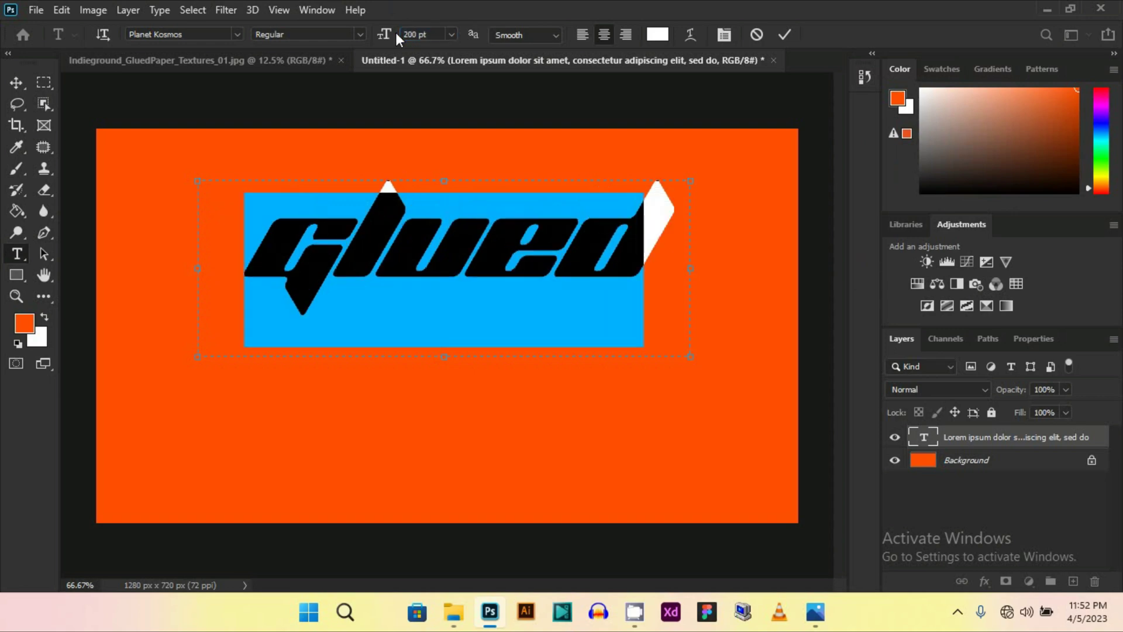
{"action": "left_click", "coordinate": [782, 35]}
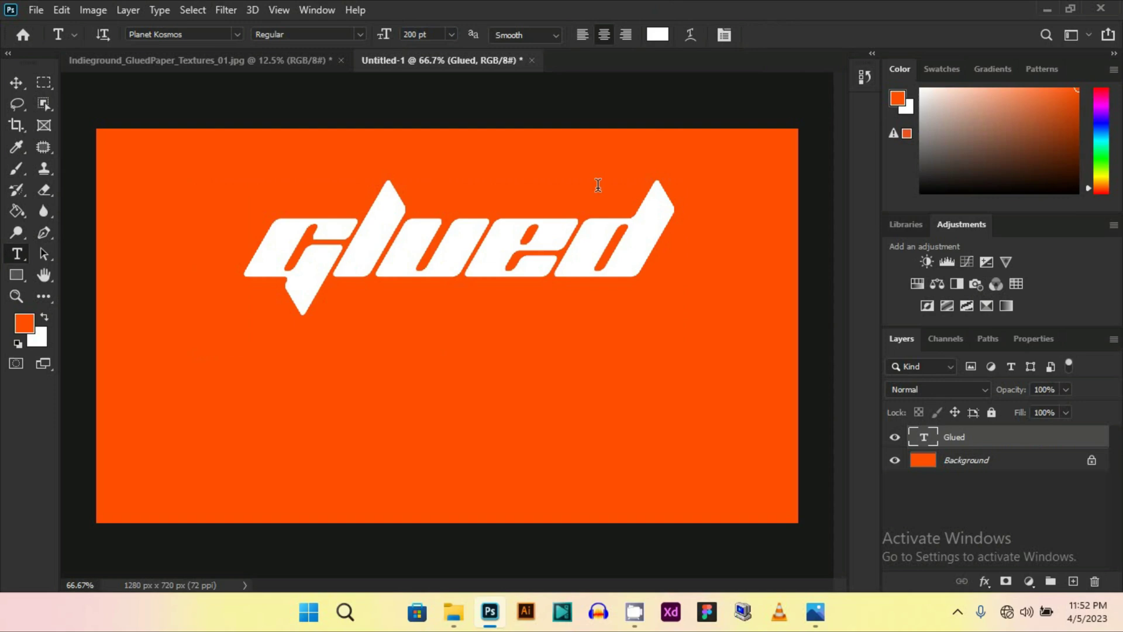
- Drag the Glued text layer about 210 px down into the lower half of the canvas
{"action": "left_click", "coordinate": [16, 86]}
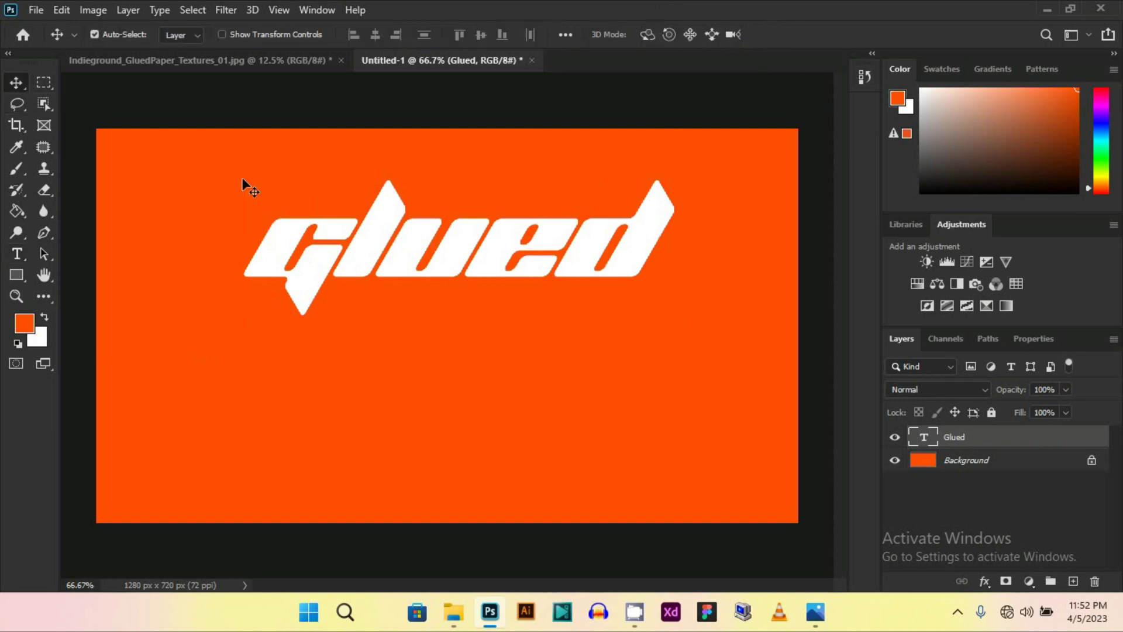
{"action": "left_click_drag", "start_coordinate": [421, 264], "coordinate": [399, 422]}
{"action": "double_click", "coordinate": [399, 423]}
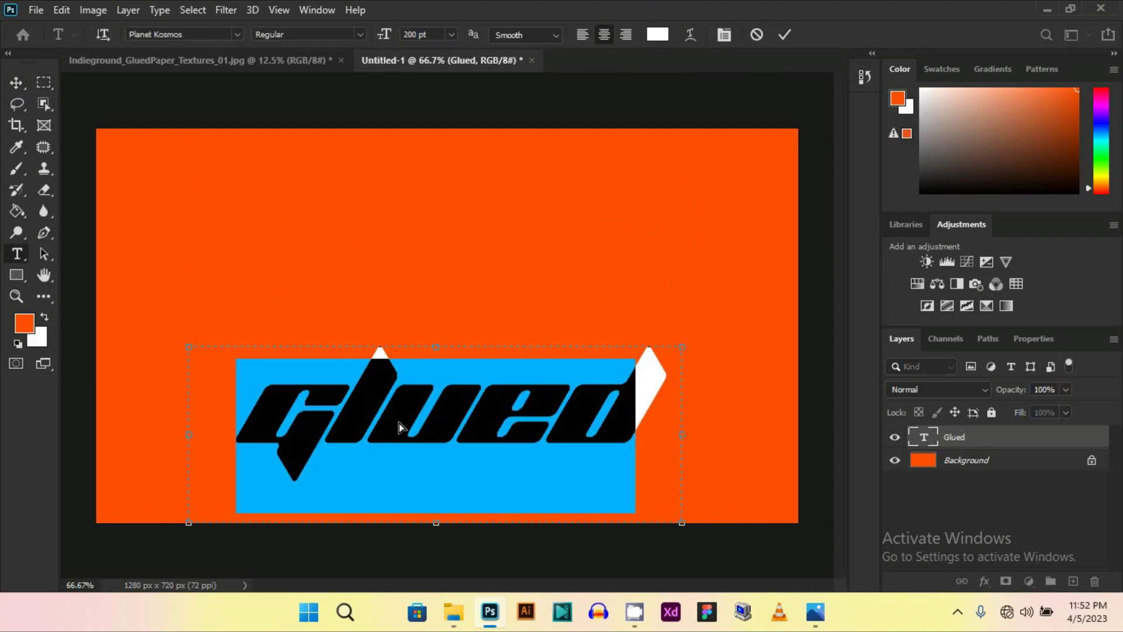
{"action": "left_click", "coordinate": [783, 39]}
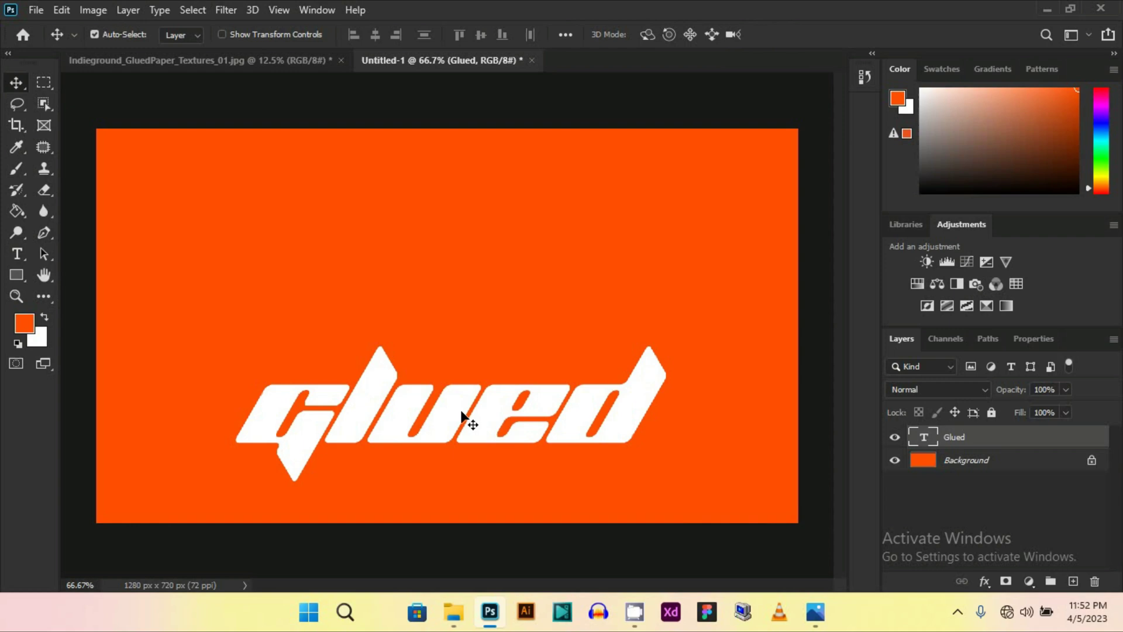
- Duplicate the Glued text layer and retype the copy as 'text effect'
{"action": "left_click_drag", "start_coordinate": [463, 414], "coordinate": [468, 275], "text": "alt"}
{"action": "double_click", "coordinate": [469, 277]}
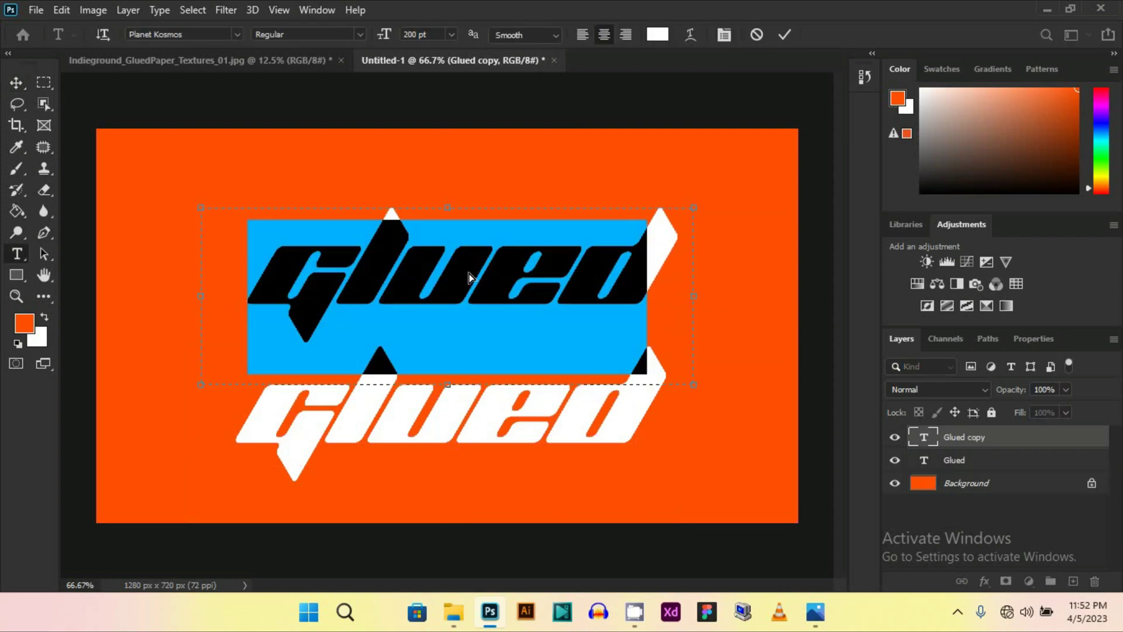
{"action": "type", "text": "text e"}
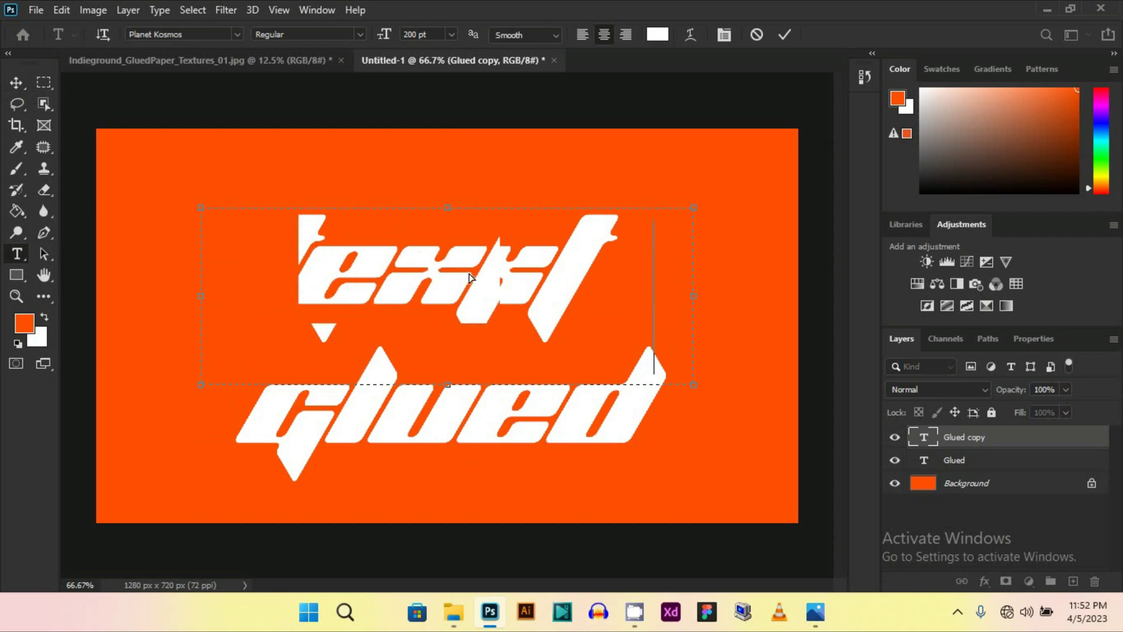
{"action": "key", "text": "BackSpace"}
{"action": "key", "text": "BackSpace"}
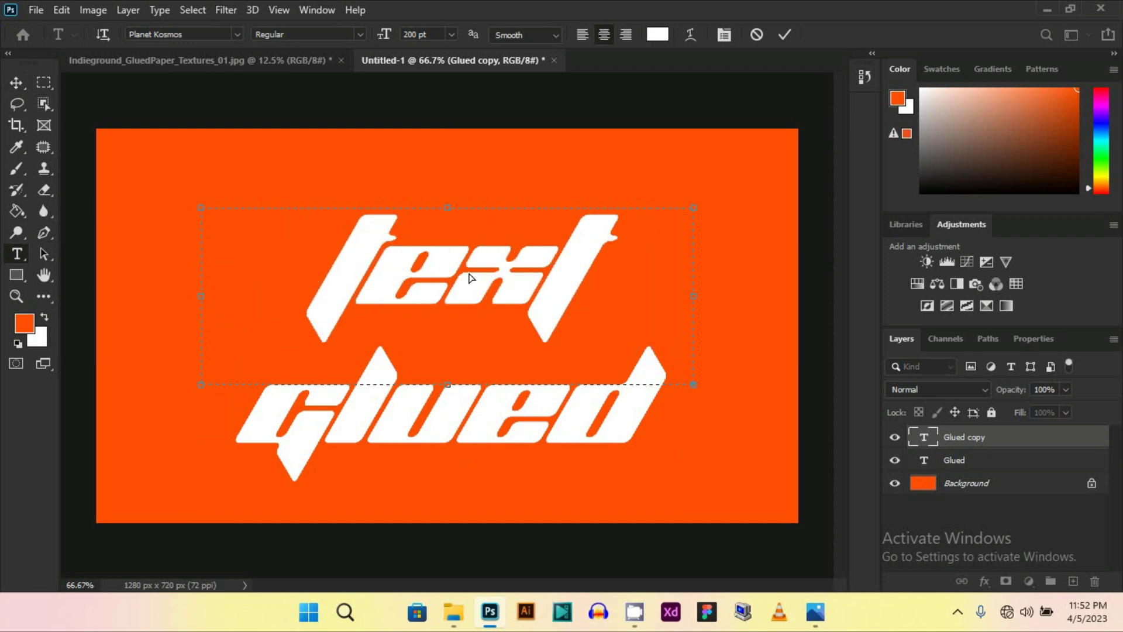
- Set the 'text effect' copy to 48 pt and commit the edit
{"action": "key", "text": "ctrl+a"}
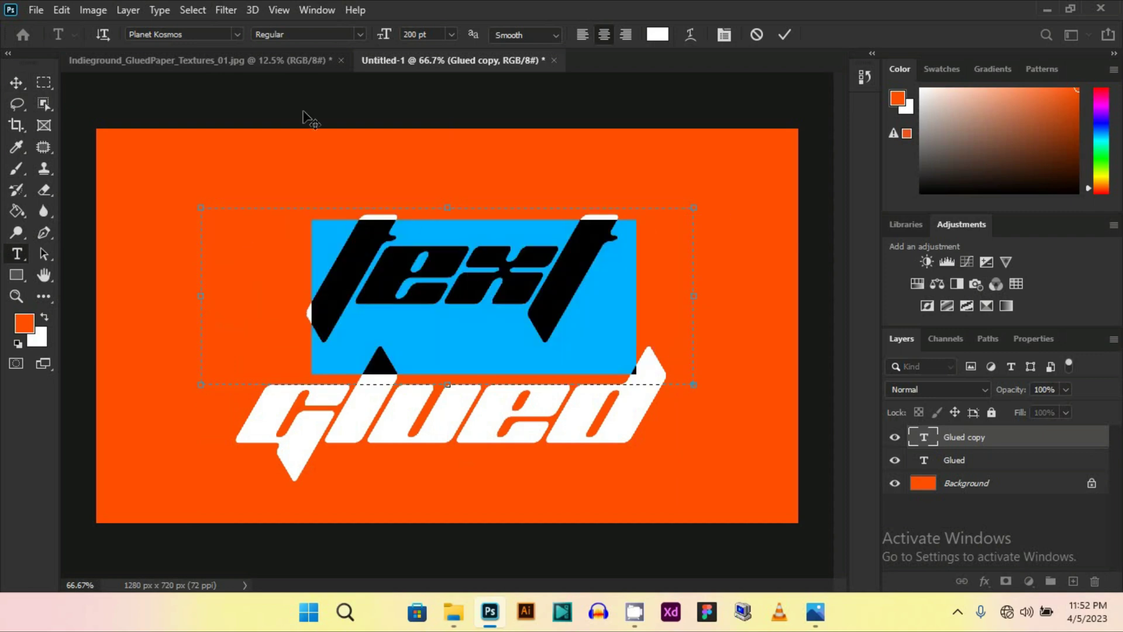
{"action": "left_click", "coordinate": [449, 34]}
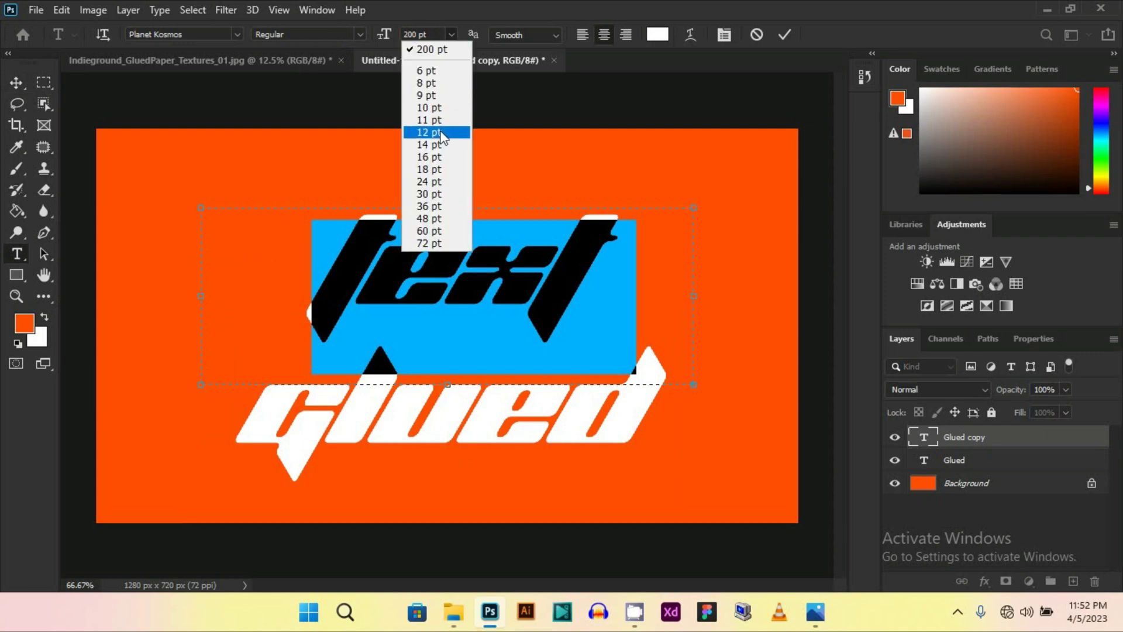
{"action": "left_click", "coordinate": [439, 182]}
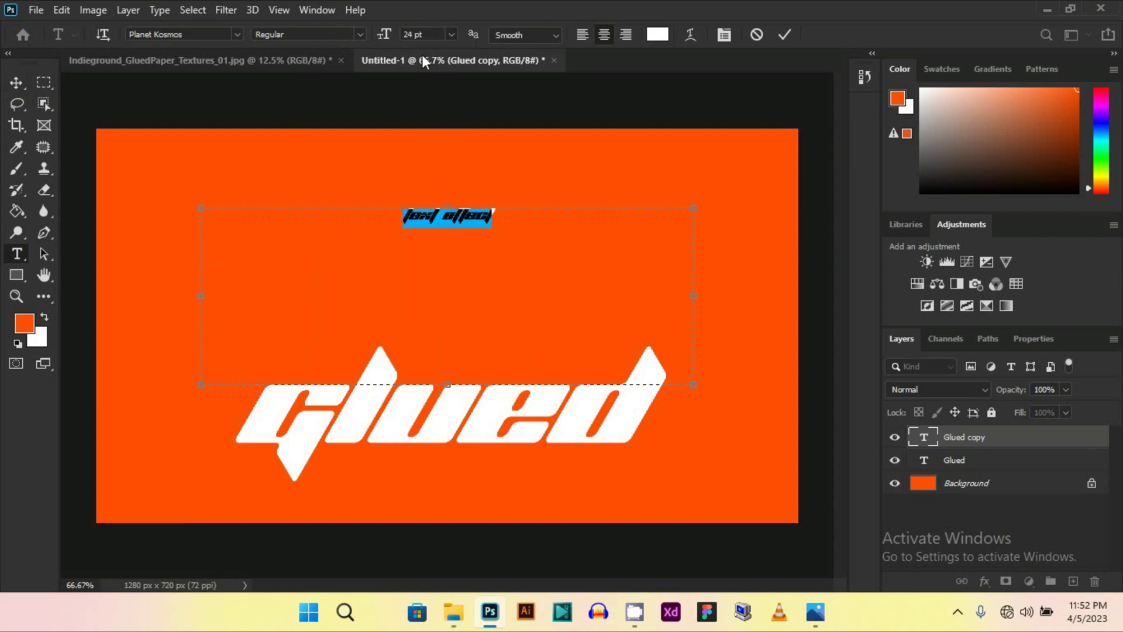
{"action": "left_click", "coordinate": [451, 34]}
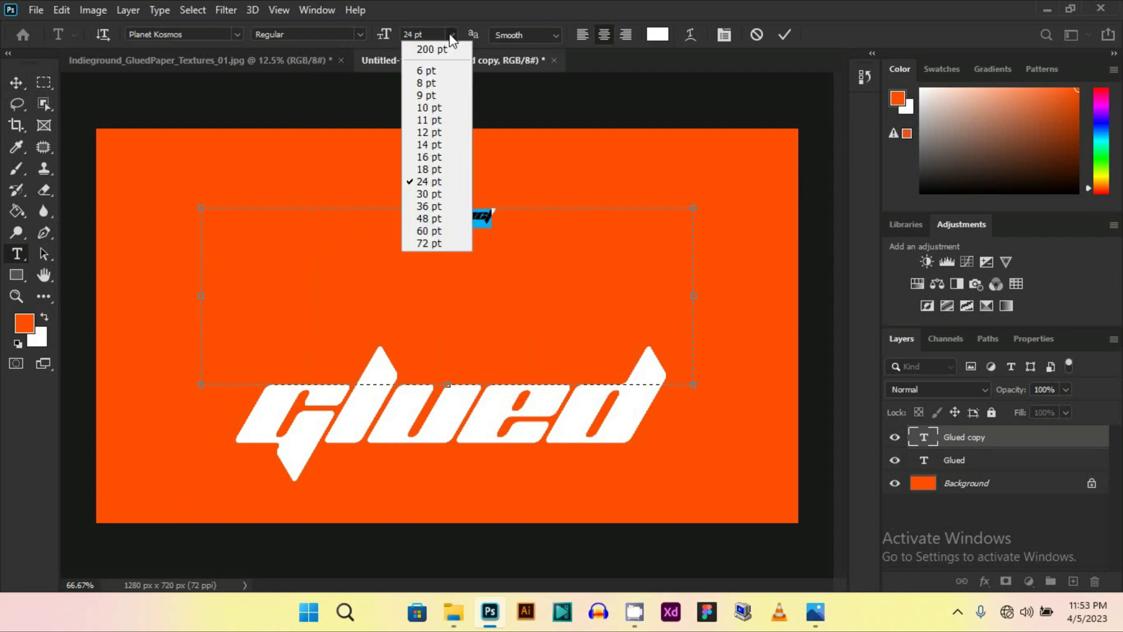
{"action": "left_click", "coordinate": [440, 219]}
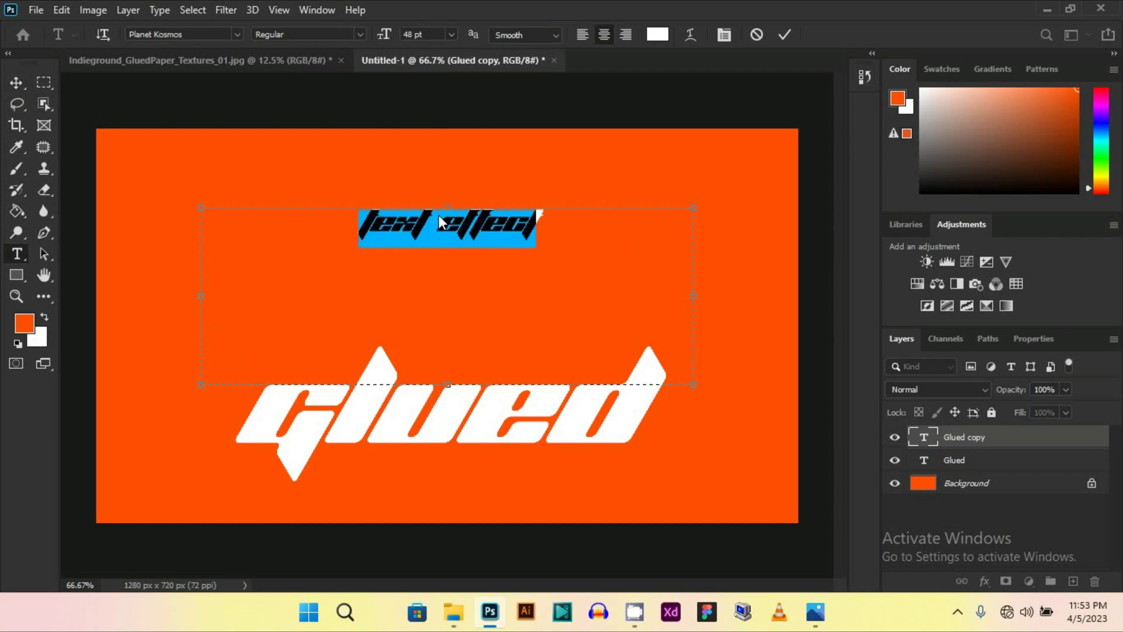
{"action": "left_click", "coordinate": [784, 35]}
- Nudge Glued upward and place the 'text effect' line just below it
{"action": "key", "text": "v"}
{"action": "left_click", "coordinate": [448, 416]}
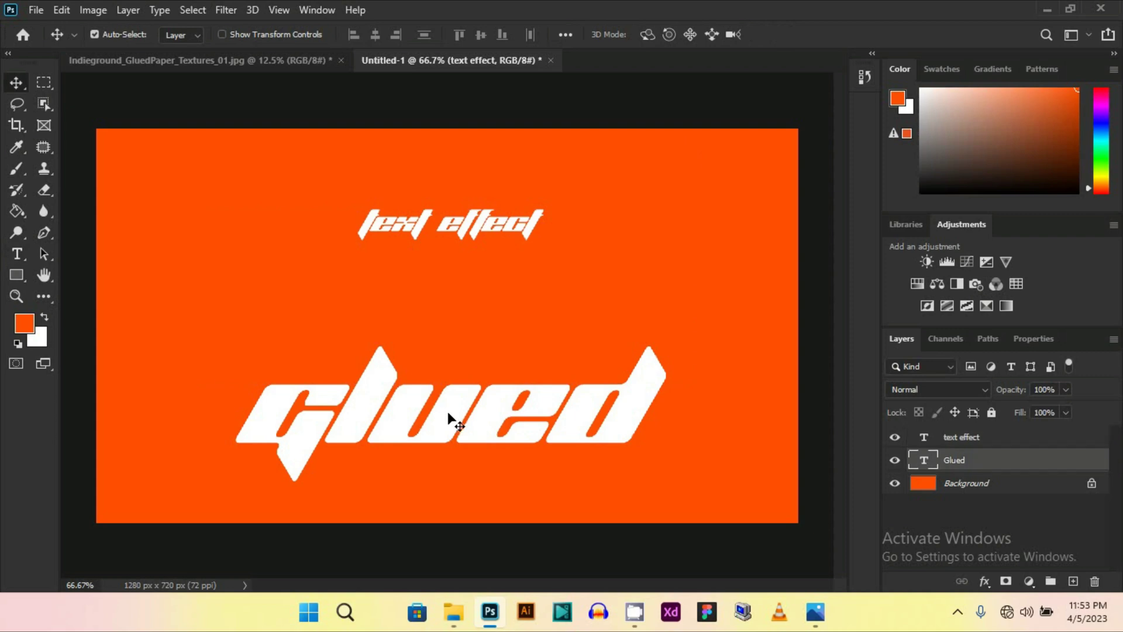
{"action": "left_click_drag", "start_coordinate": [448, 414], "coordinate": [455, 401]}
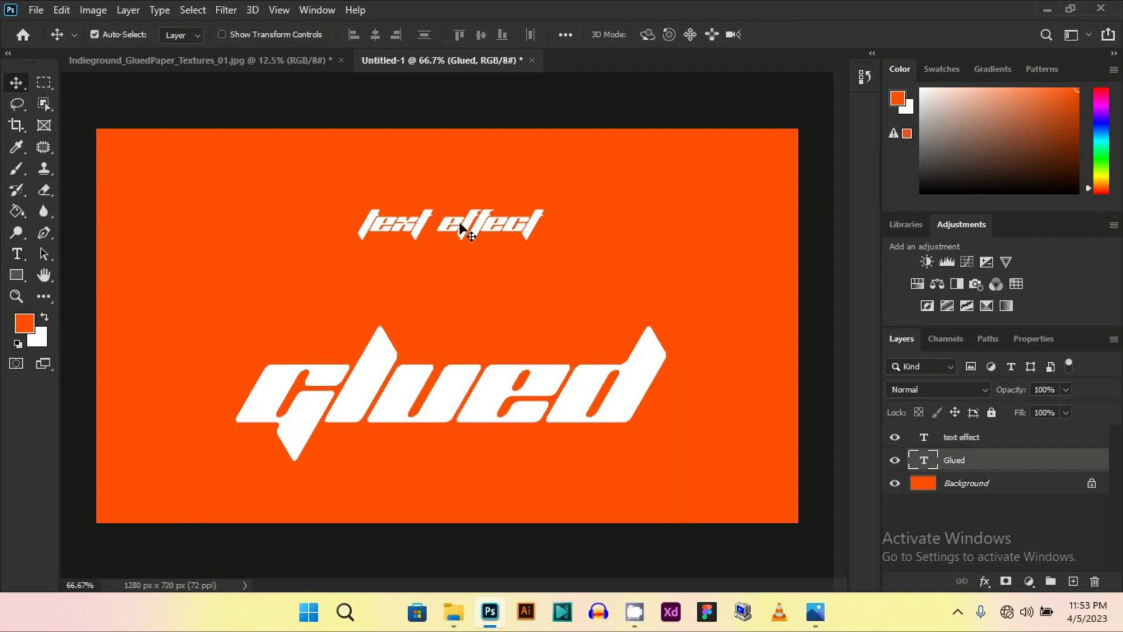
{"action": "left_click_drag", "start_coordinate": [461, 225], "coordinate": [528, 464]}
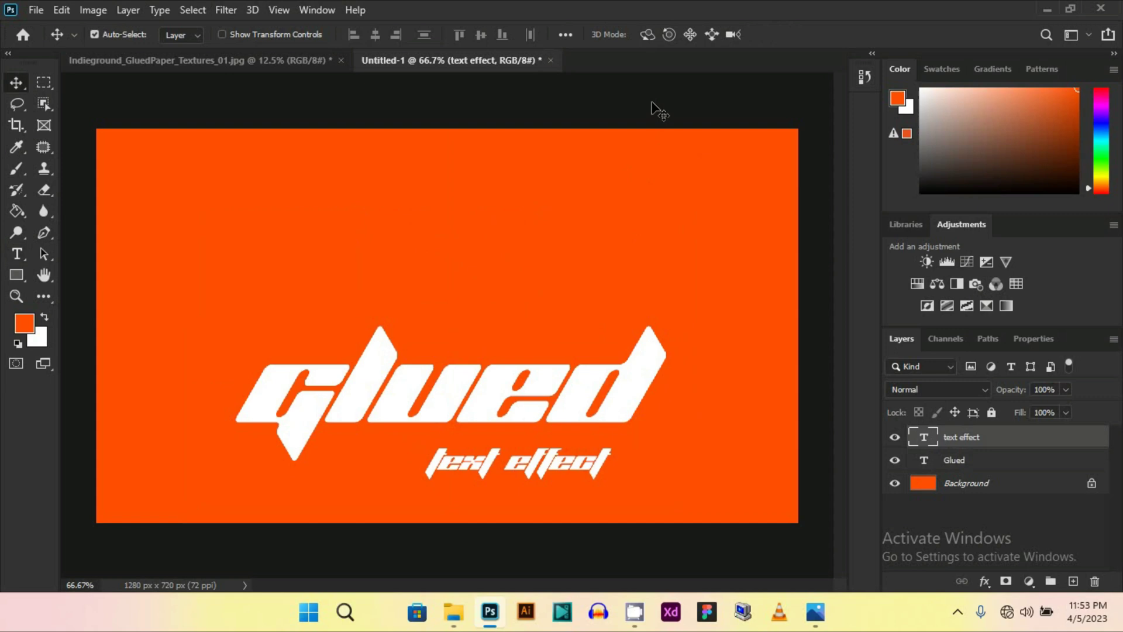
- Drag the GluedPaper texture's Background layer onto the Untitled-1 canvas as Layer 1
{"action": "left_click", "coordinate": [269, 59]}
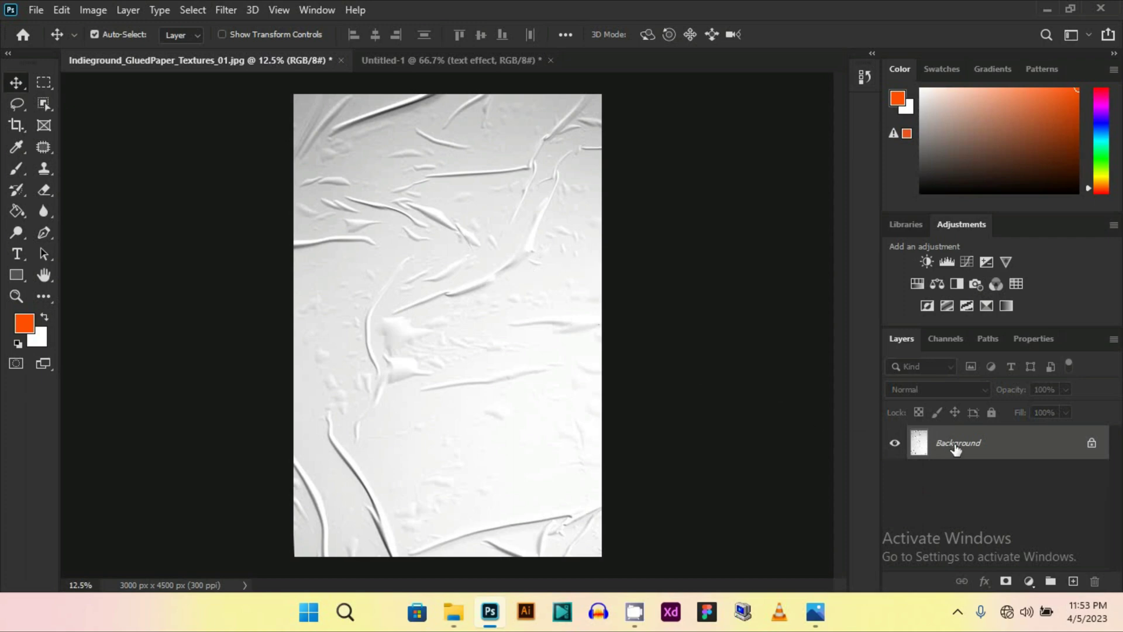
{"action": "left_click_drag", "start_coordinate": [955, 448], "coordinate": [429, 259]}
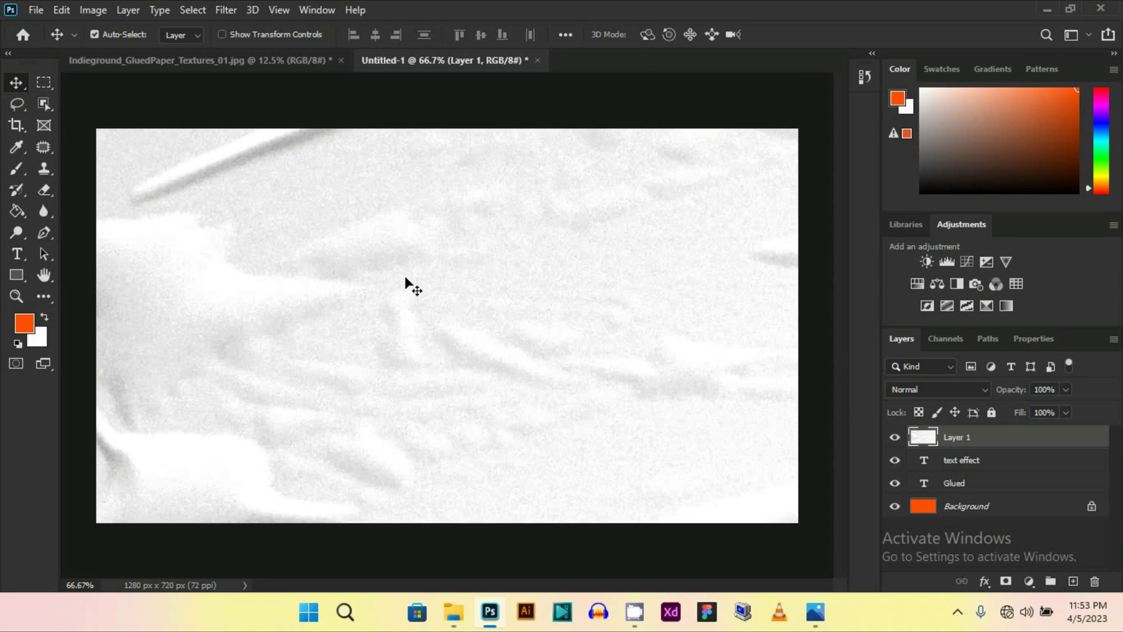
- Free-transform Layer 1, shrinking the paper texture and aligning it over the canvas's top-left
{"action": "key", "text": "ctrl"}
{"action": "key", "text": "ctrl+t"}
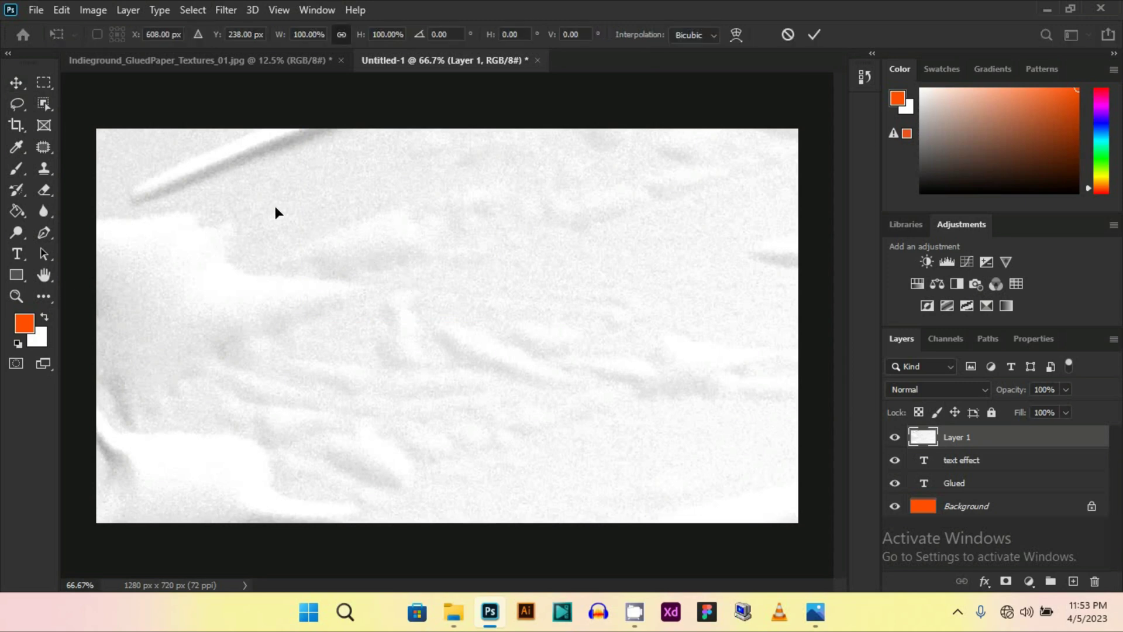
{"action": "left_click_drag", "start_coordinate": [276, 213], "coordinate": [364, 426]}
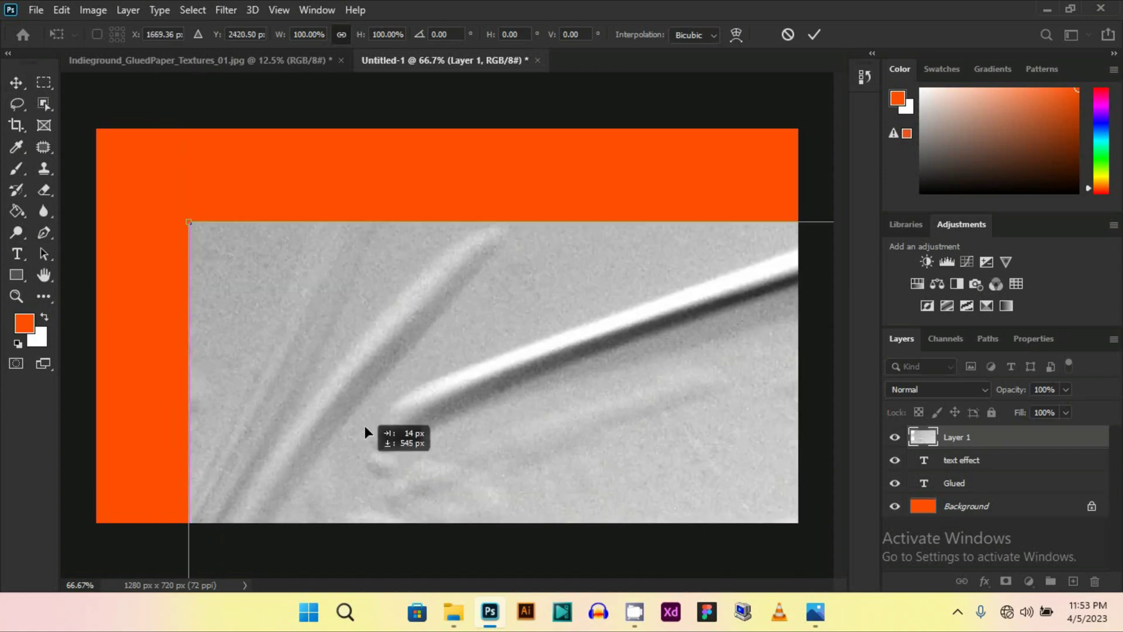
{"action": "left_click_drag", "start_coordinate": [188, 221], "coordinate": [399, 523]}
{"action": "left_click_drag", "start_coordinate": [514, 537], "coordinate": [248, 99]}
{"action": "left_click_drag", "start_coordinate": [133, 84], "coordinate": [193, 113]}
{"action": "left_click_drag", "start_coordinate": [79, 87], "coordinate": [531, 496]}
{"action": "left_click_drag", "start_coordinate": [561, 567], "coordinate": [143, 107]}
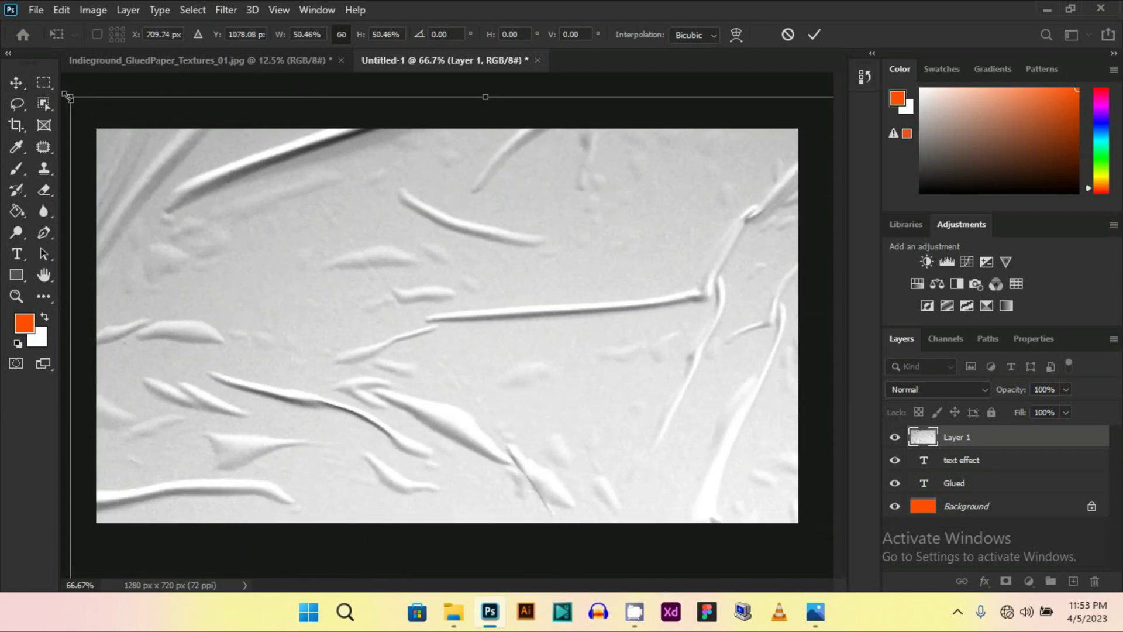
{"action": "left_click_drag", "start_coordinate": [72, 98], "coordinate": [575, 581]}
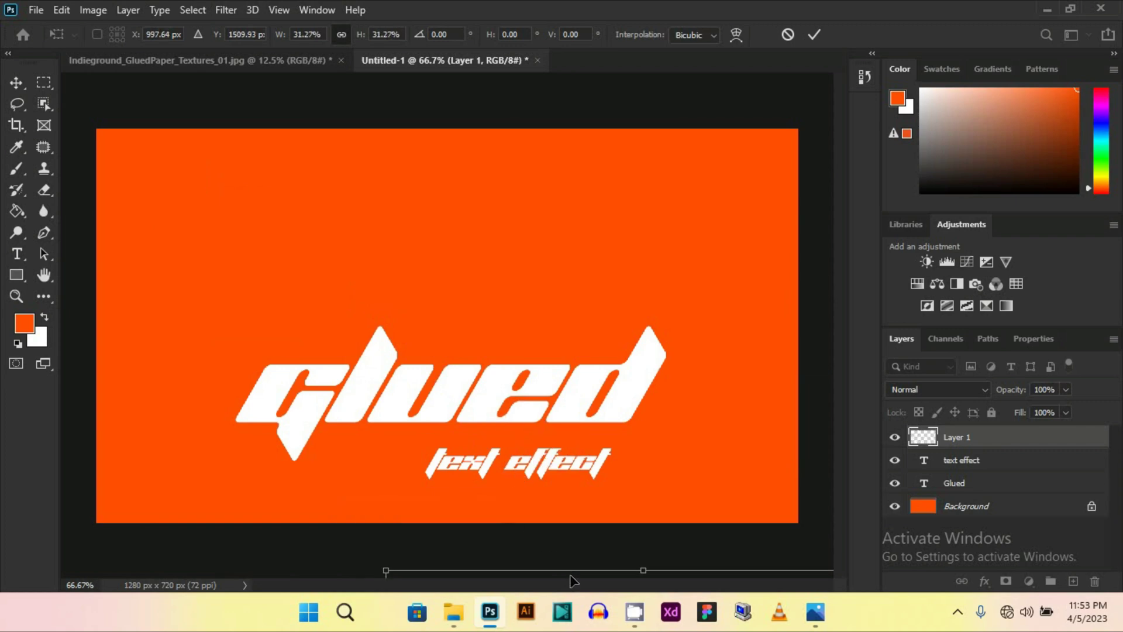
{"action": "left_click_drag", "start_coordinate": [546, 492], "coordinate": [284, 143]}
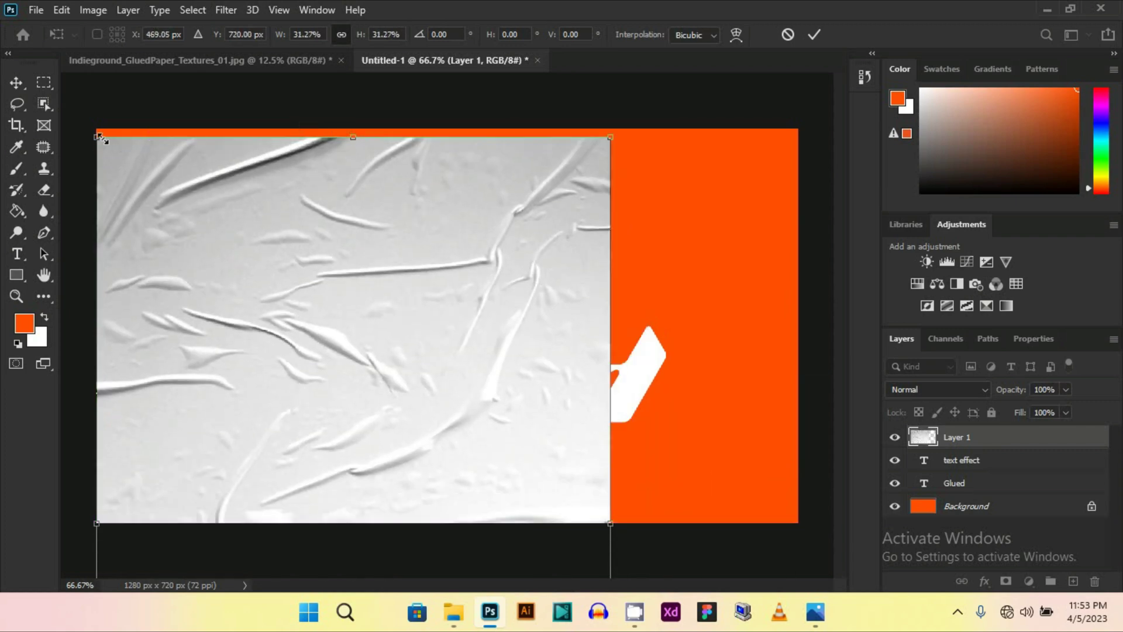
{"action": "left_click_drag", "start_coordinate": [98, 134], "coordinate": [302, 413]}
{"action": "left_click_drag", "start_coordinate": [410, 478], "coordinate": [340, 275]}
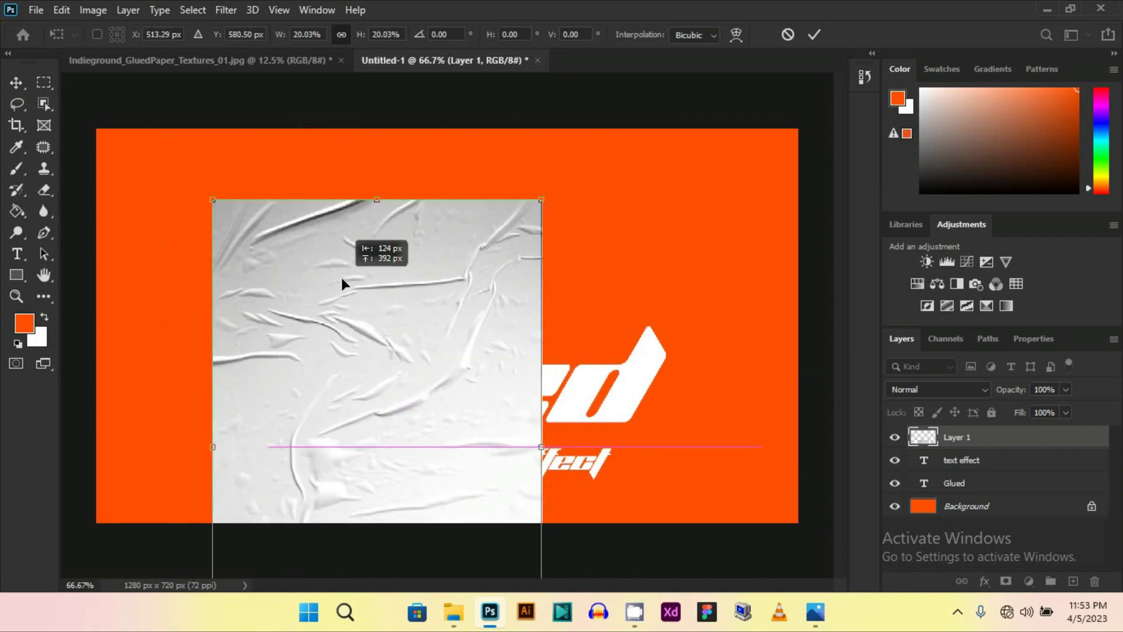
- Rotate the texture -90°, stretch it to cover the whole canvas, and apply the transform
{"action": "left_click_drag", "start_coordinate": [202, 194], "coordinate": [114, 603]}
{"action": "left_click_drag", "start_coordinate": [348, 448], "coordinate": [314, 295]}
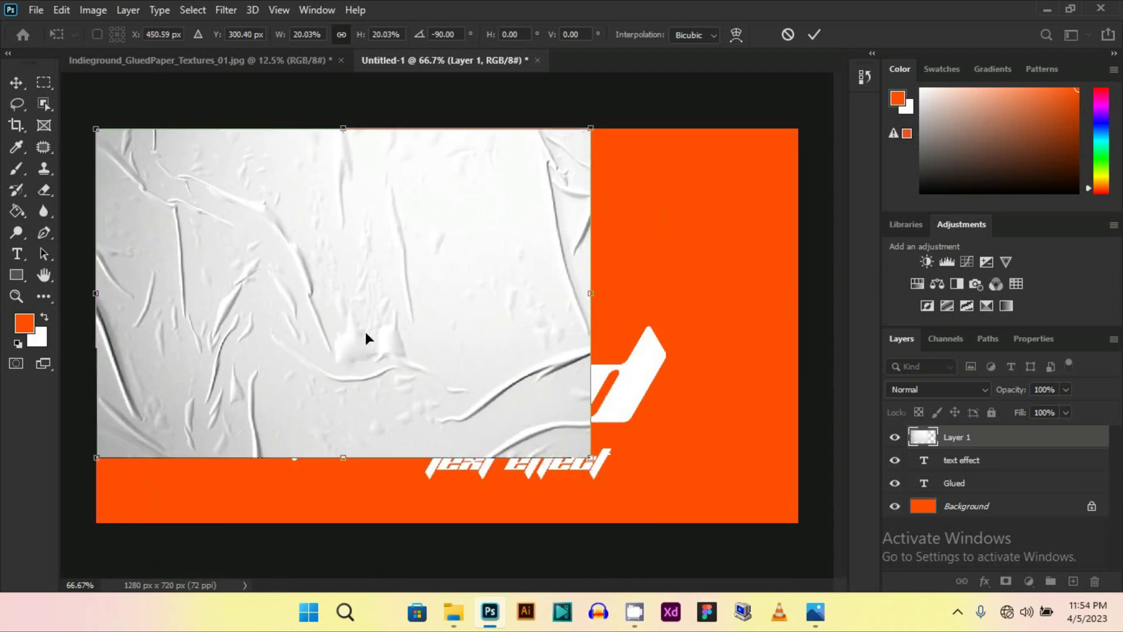
{"action": "left_click_drag", "start_coordinate": [590, 457], "coordinate": [692, 526]}
{"action": "left_click_drag", "start_coordinate": [691, 333], "coordinate": [804, 329]}
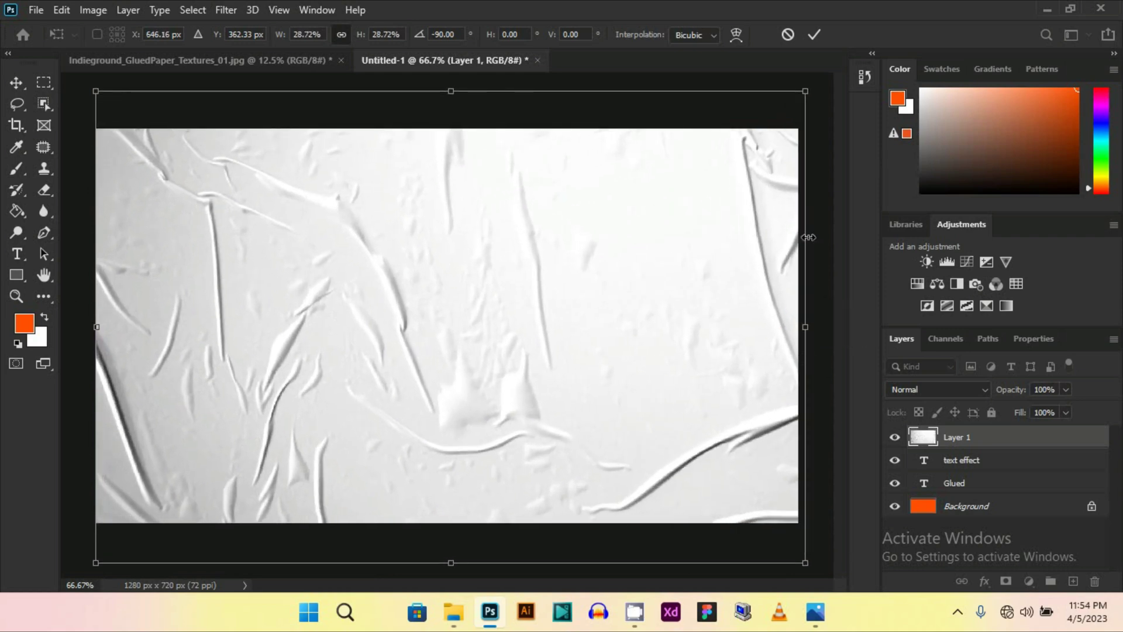
{"action": "left_click", "coordinate": [815, 34]}
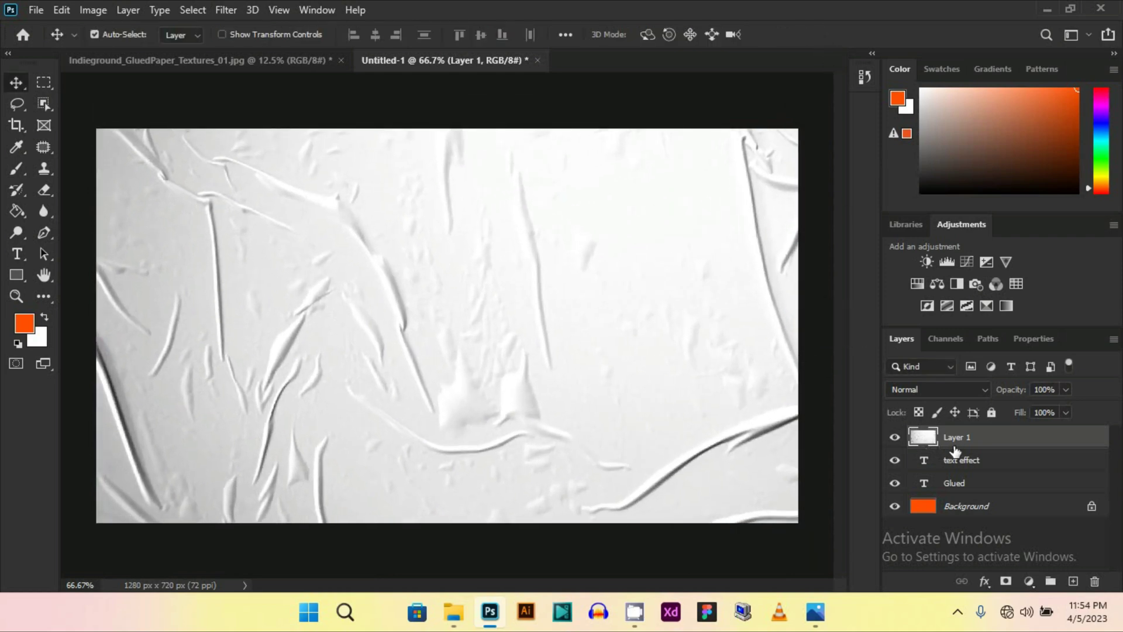
- Set Layer 1 to Multiply blend mode at 91% opacity, then deselect it
{"action": "left_click", "coordinate": [973, 393]}
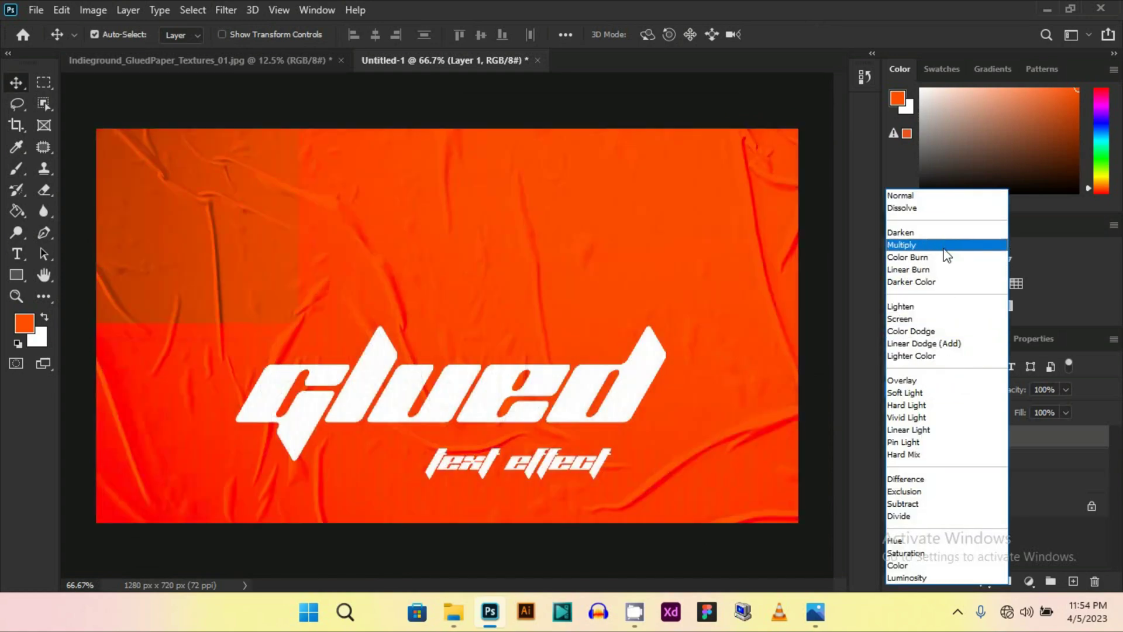
{"action": "left_click", "coordinate": [925, 252]}
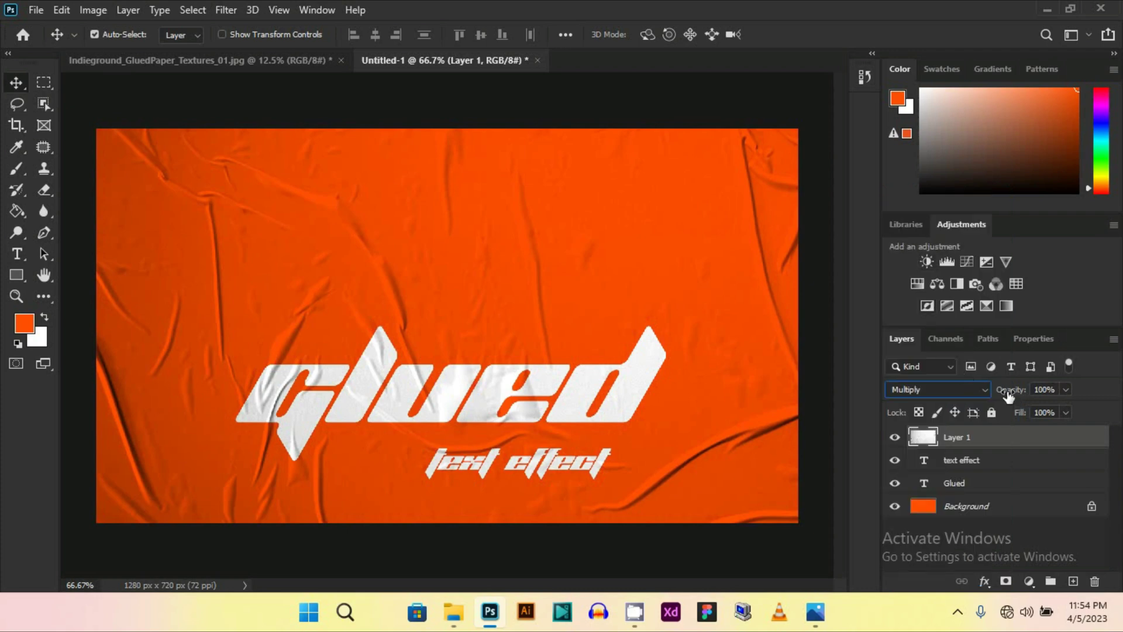
{"action": "left_click_drag", "start_coordinate": [1008, 396], "coordinate": [1000, 395]}
{"action": "left_click", "coordinate": [675, 110]}
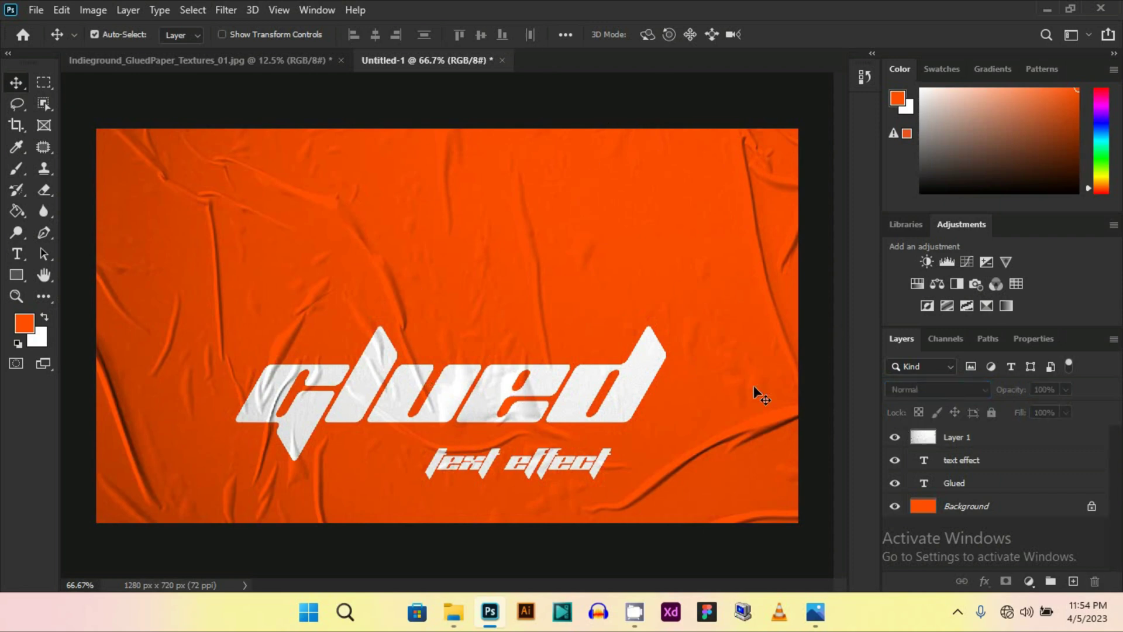